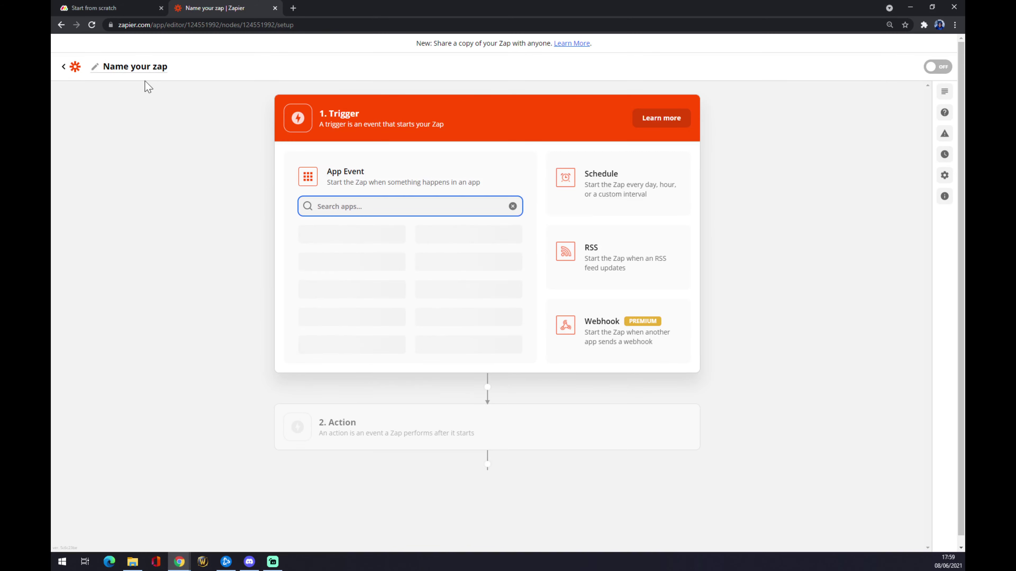
Step: Rename the Zap to 'Monday to Google Sheets' and put the cursor in the trigger app search
click(153, 74)
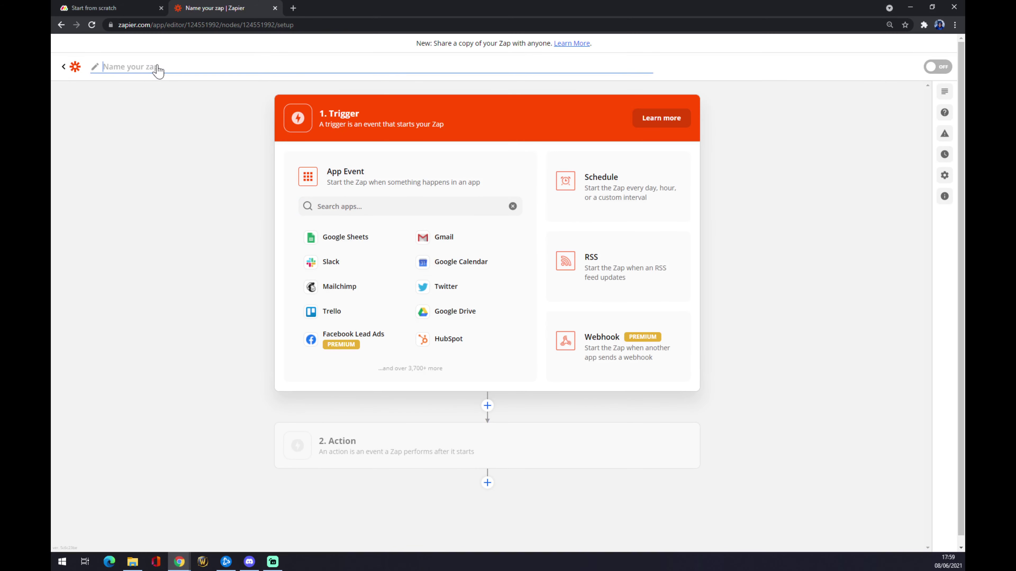
text(Monday to)
text( S)
text( Google Sheets)
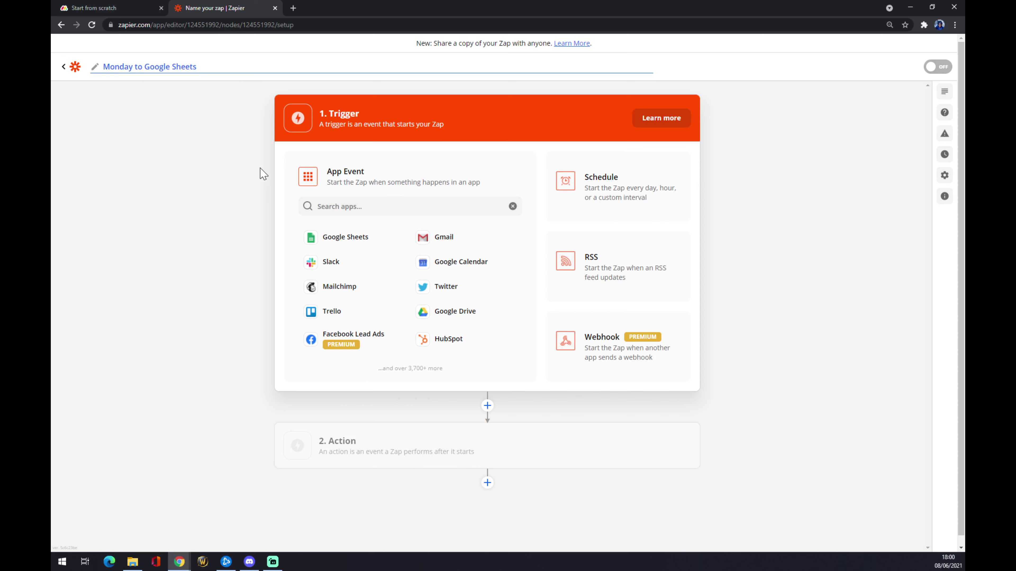
click(280, 224)
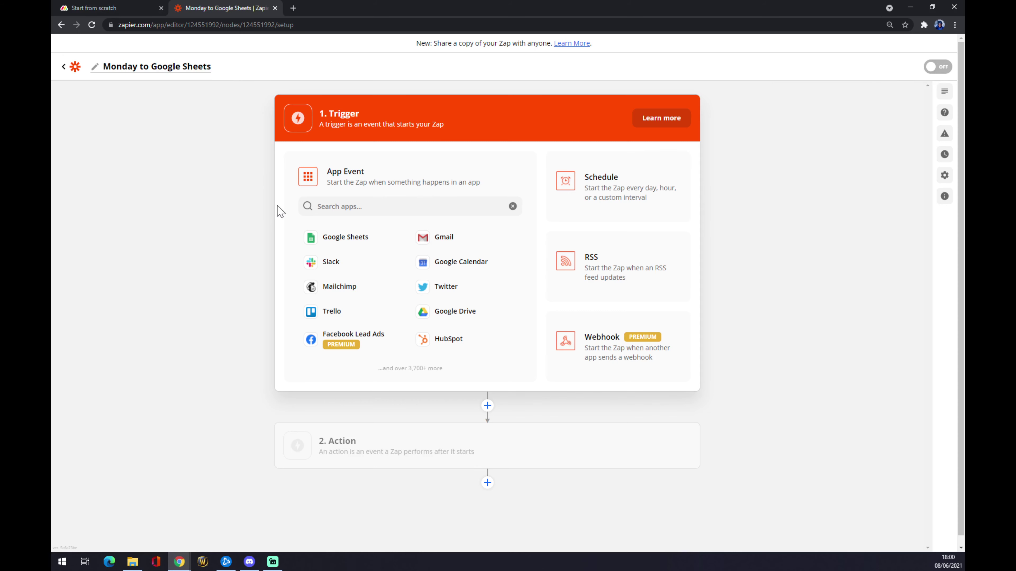
click(316, 207)
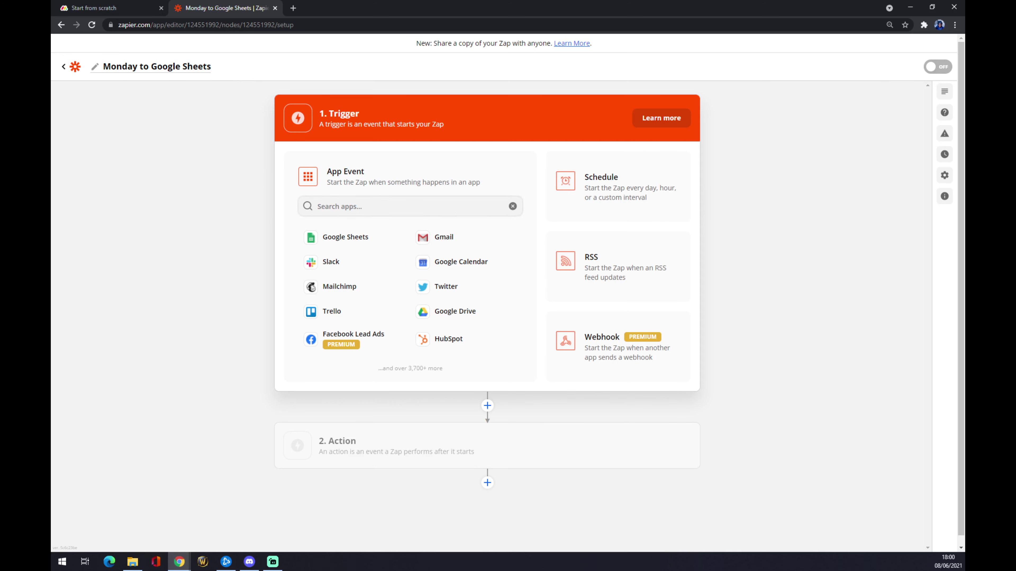
click(318, 206)
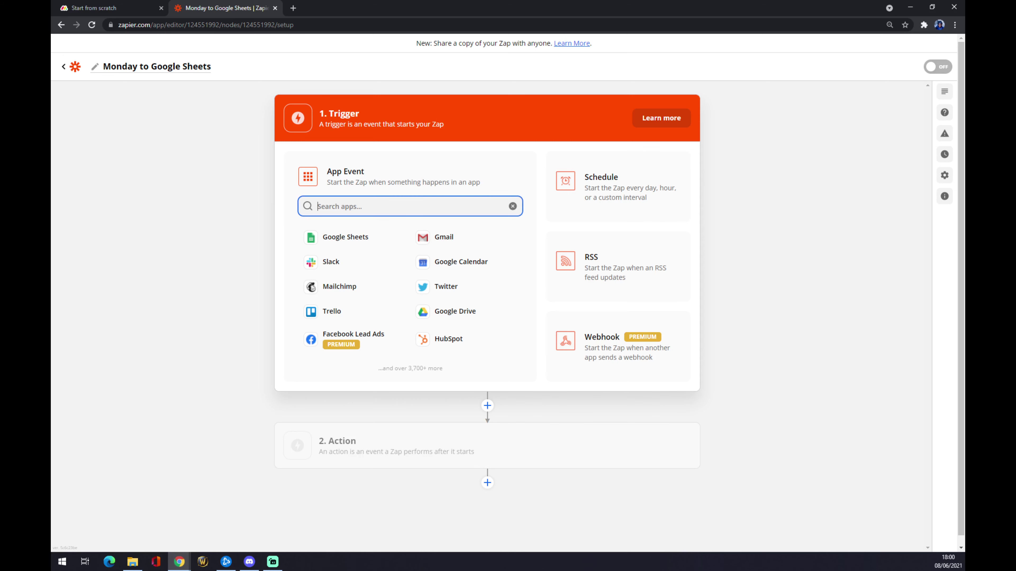
Step: Search 'Monday' and set monday.com with the New Update event as the trigger, then continue
text(Monday)
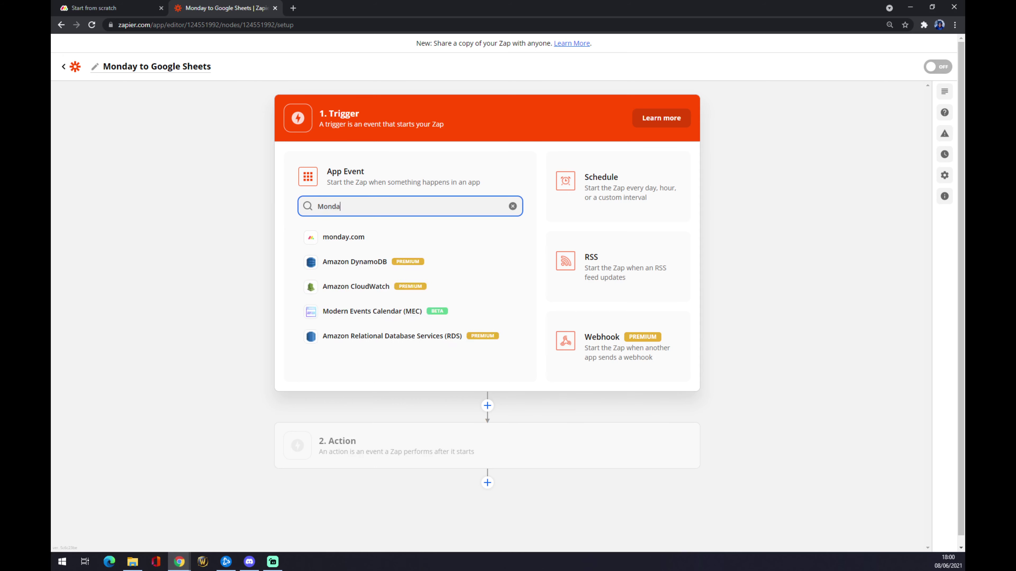
click(344, 238)
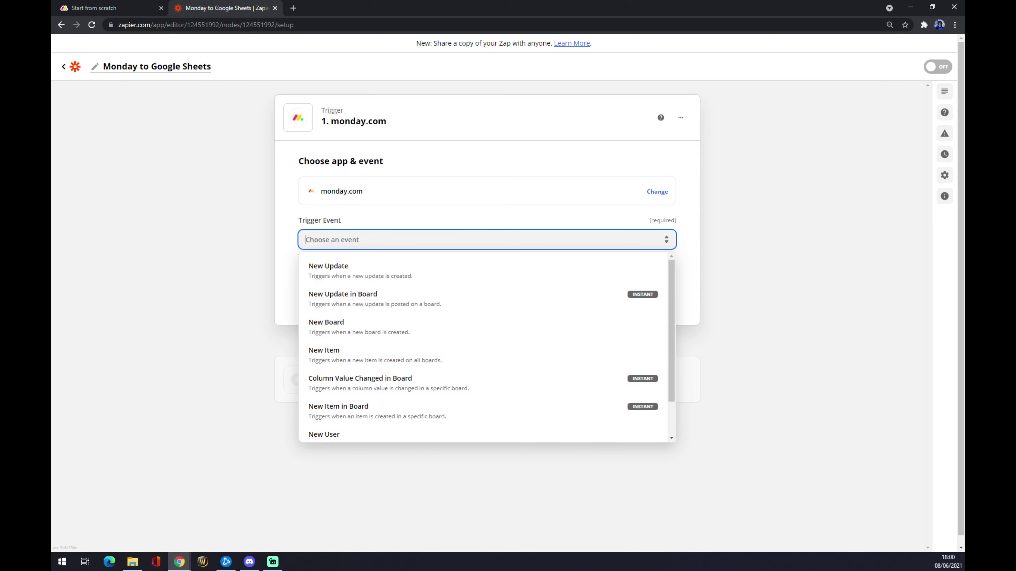
scroll(363, 380, down, 2)
scroll(362, 395, up, 2)
click(409, 286)
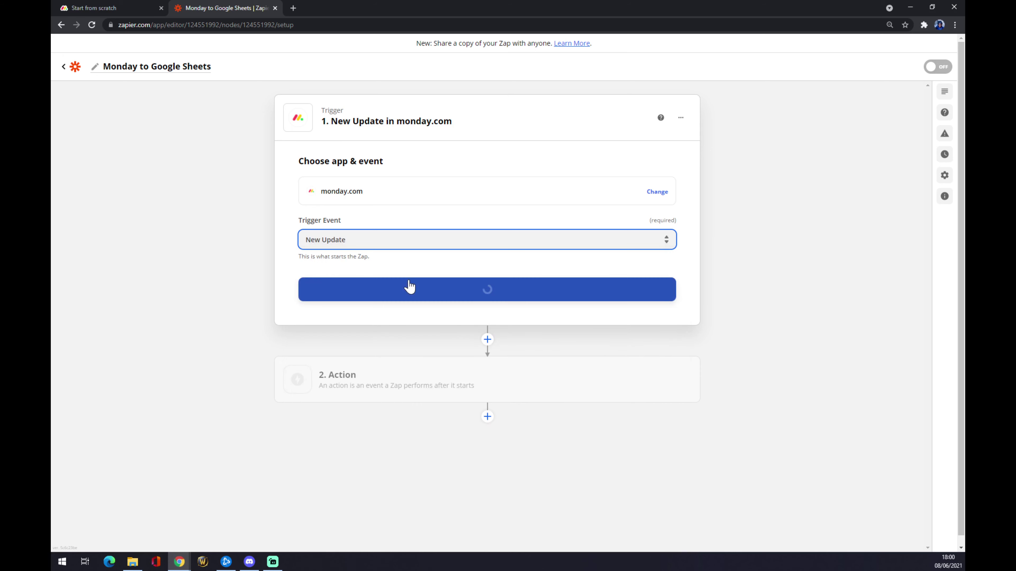
click(435, 291)
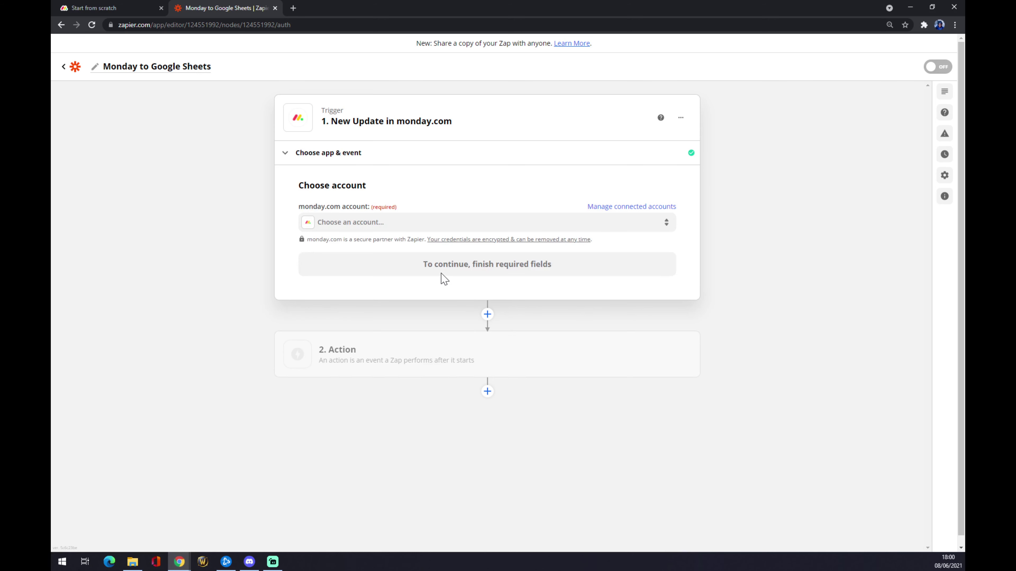
Step: Select the existing monday.com account for the trigger
click(365, 228)
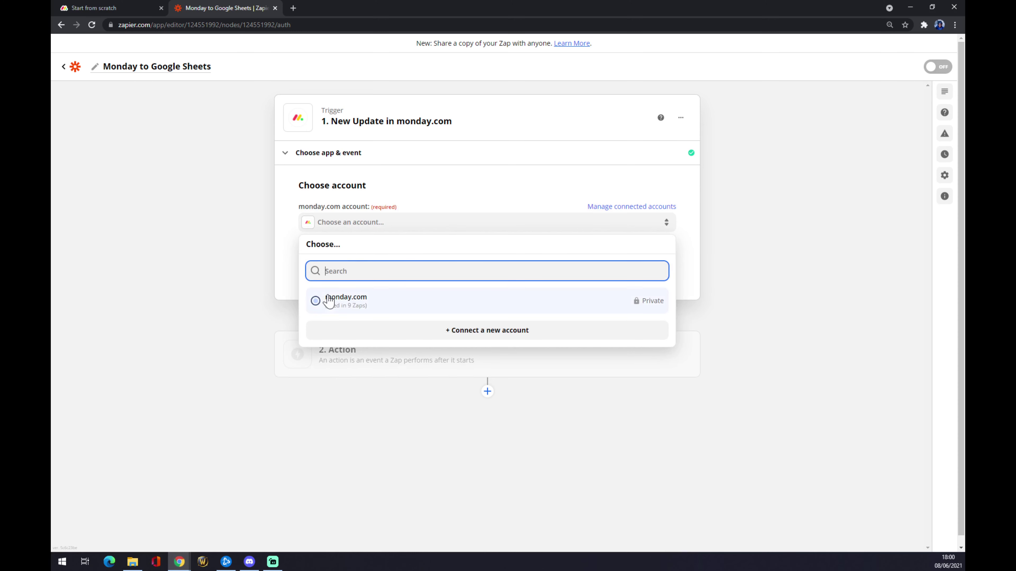
click(359, 301)
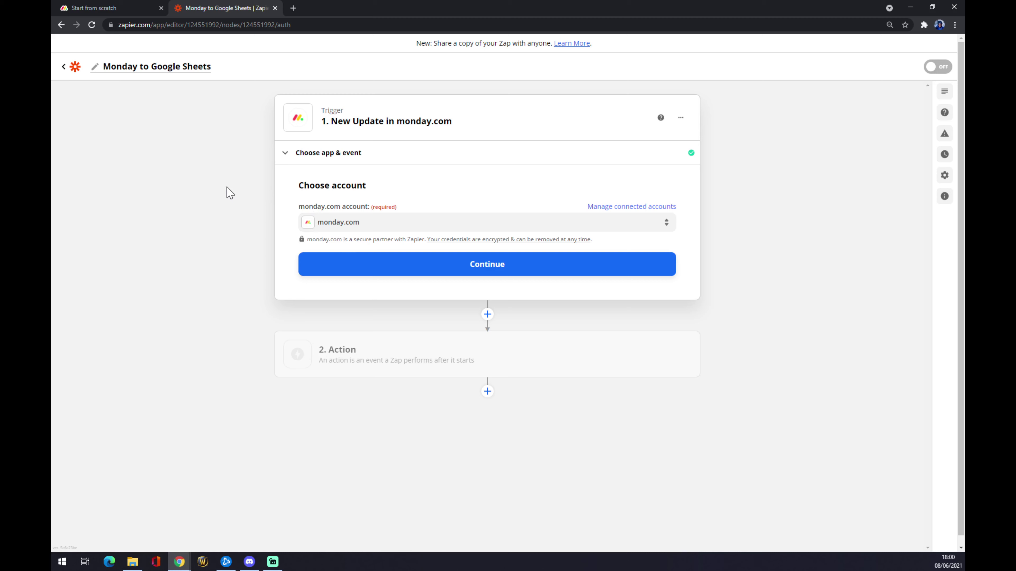
click(134, 6)
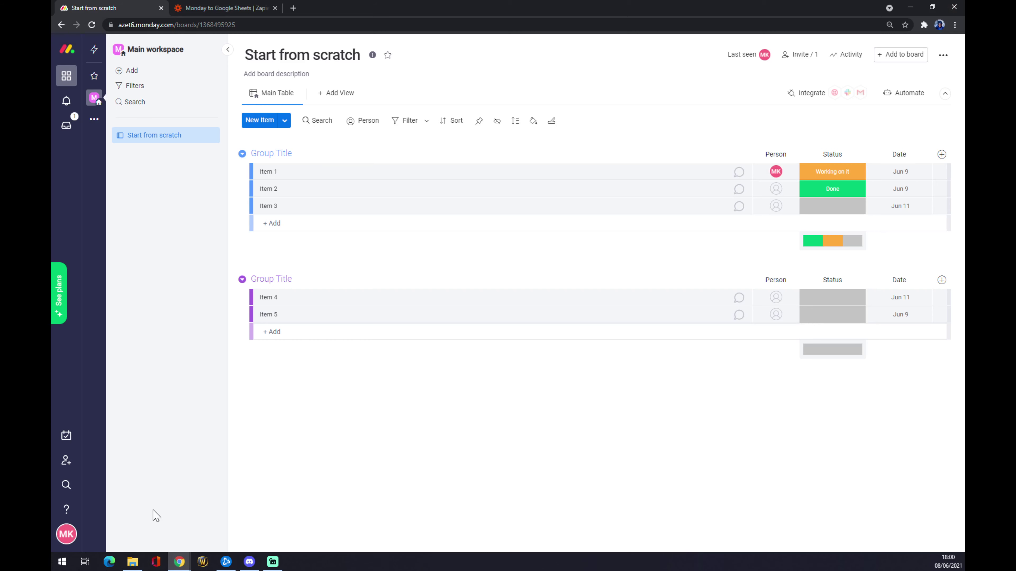
click(67, 536)
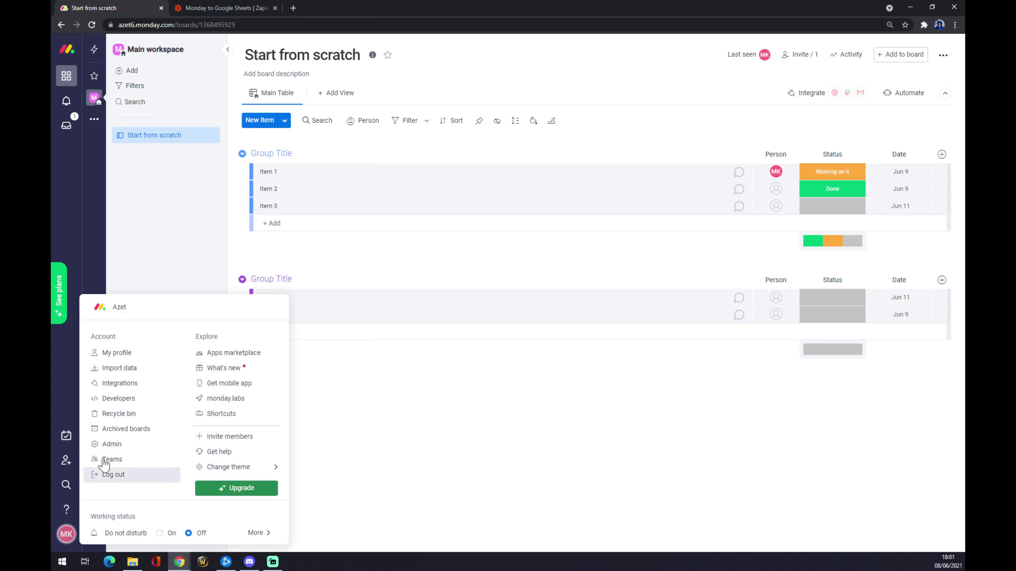
click(121, 449)
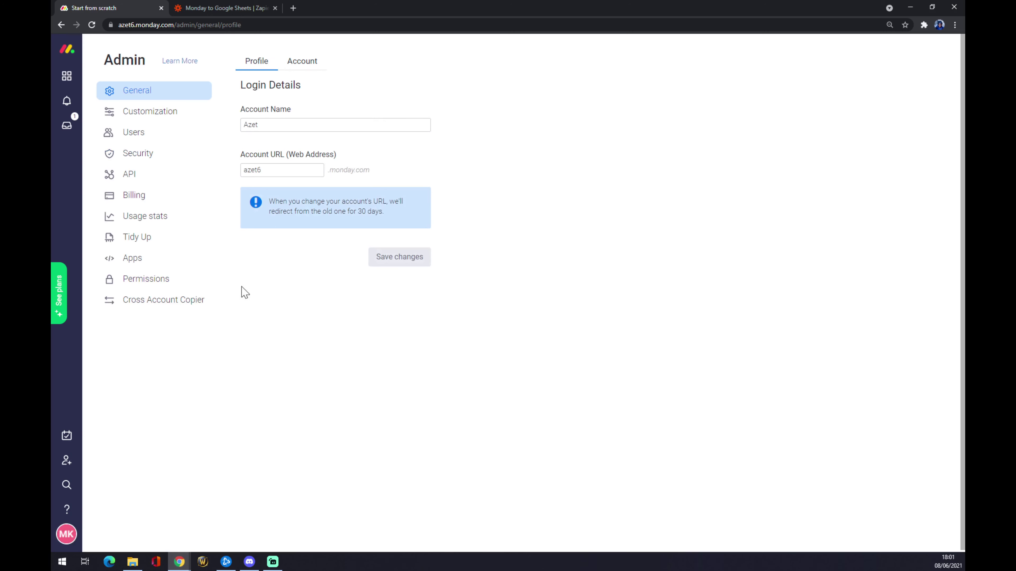
click(141, 179)
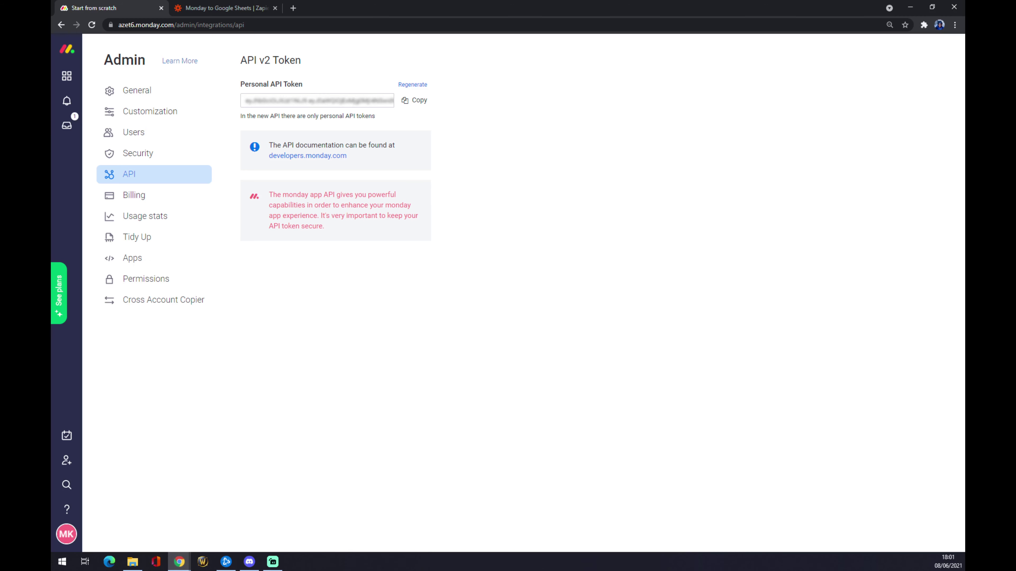
click(237, 7)
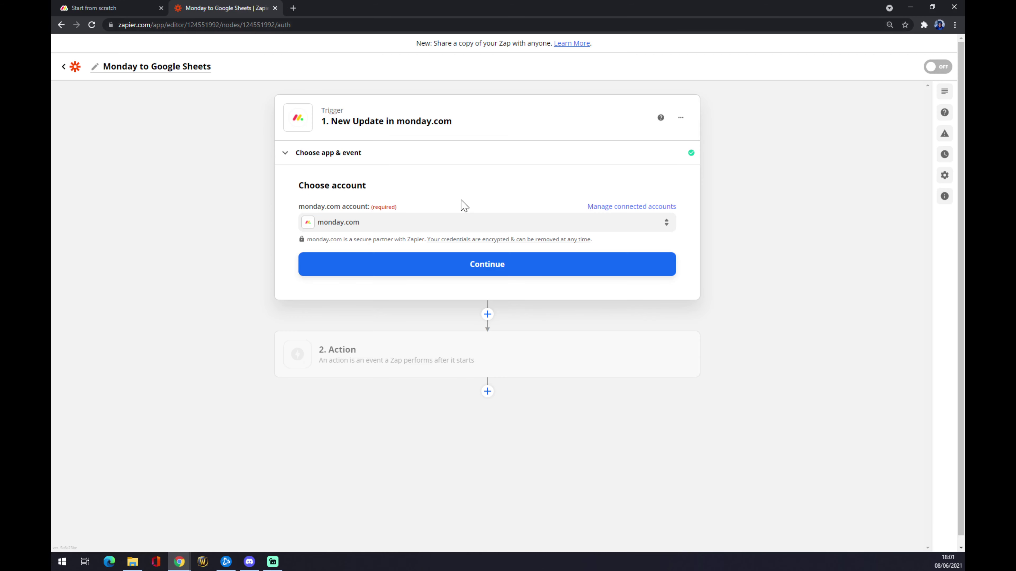
Step: Continue past account selection to the Test trigger stage
click(380, 262)
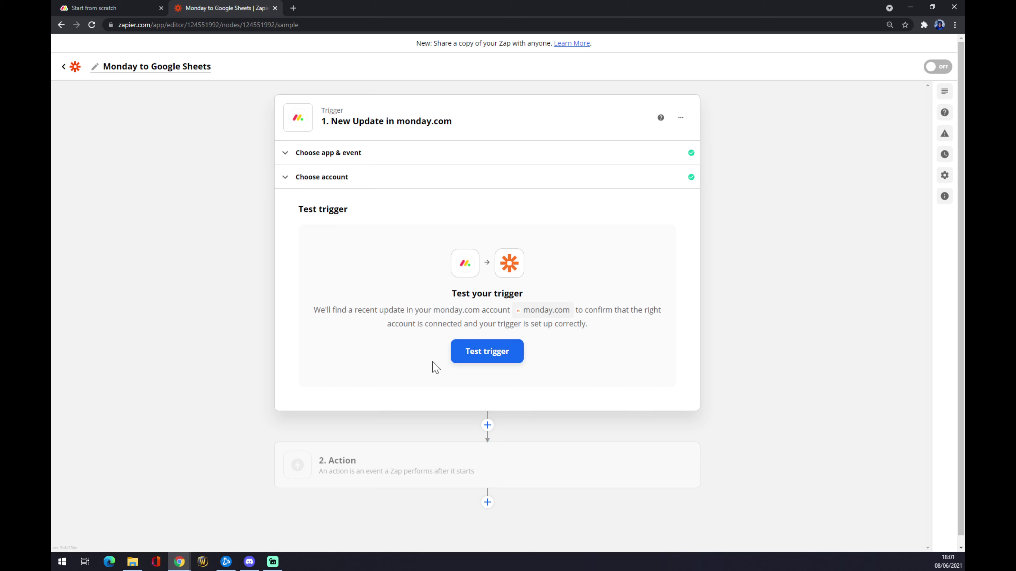
Step: Set up the second step with Google Sheets as its action app
click(412, 479)
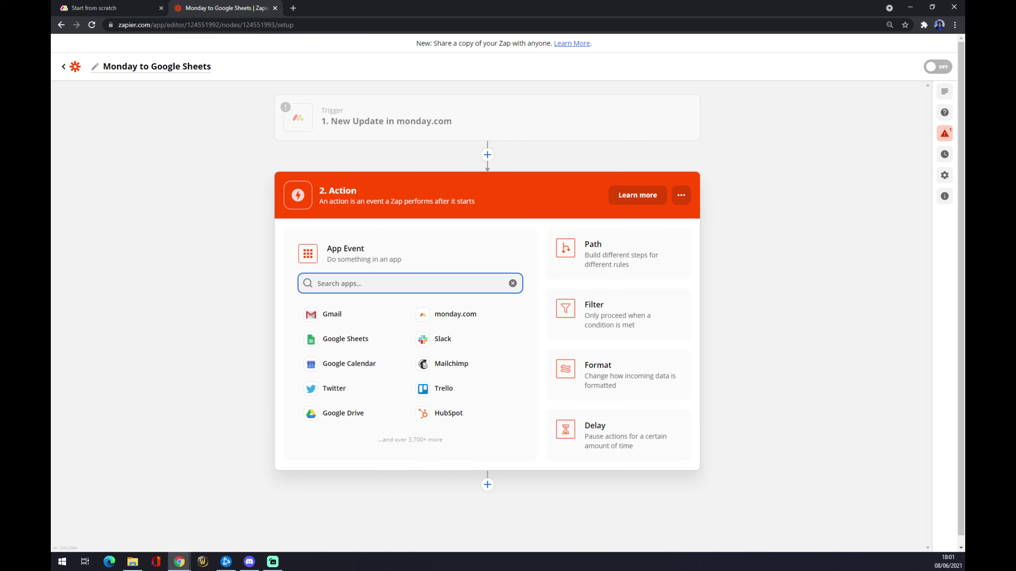
text(goog)
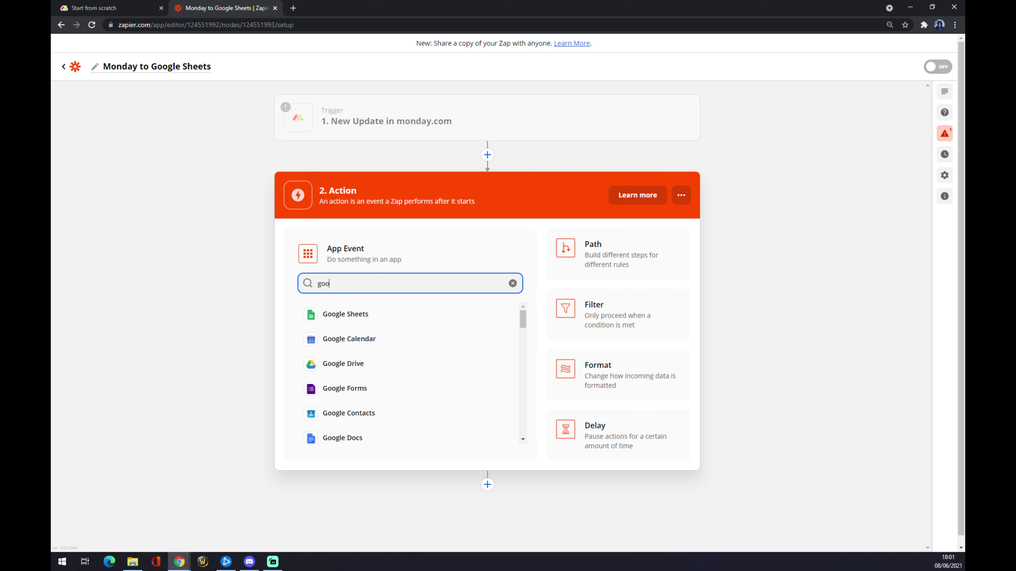
key(BackSpace)
key(BackSpace)
key(BackSpace)
key(BackSpace)
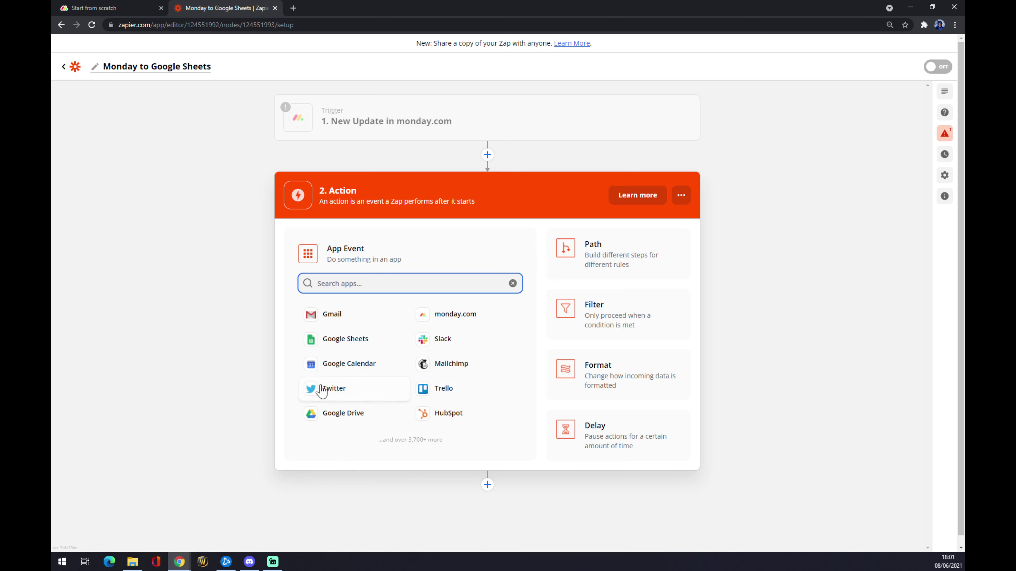
click(340, 347)
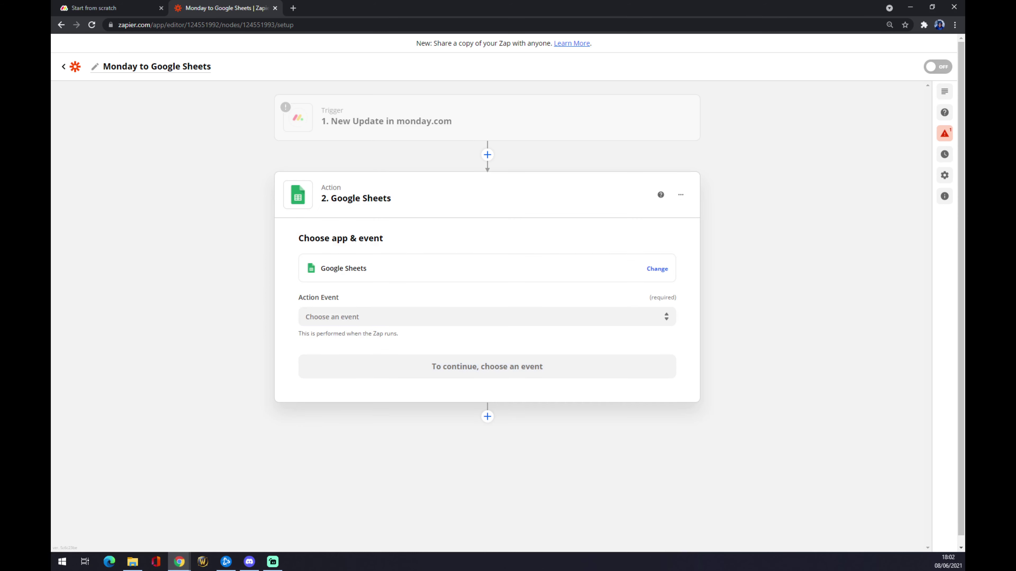
Step: Choose Create Spreadsheet Row as the Google Sheets action event and continue
click(365, 317)
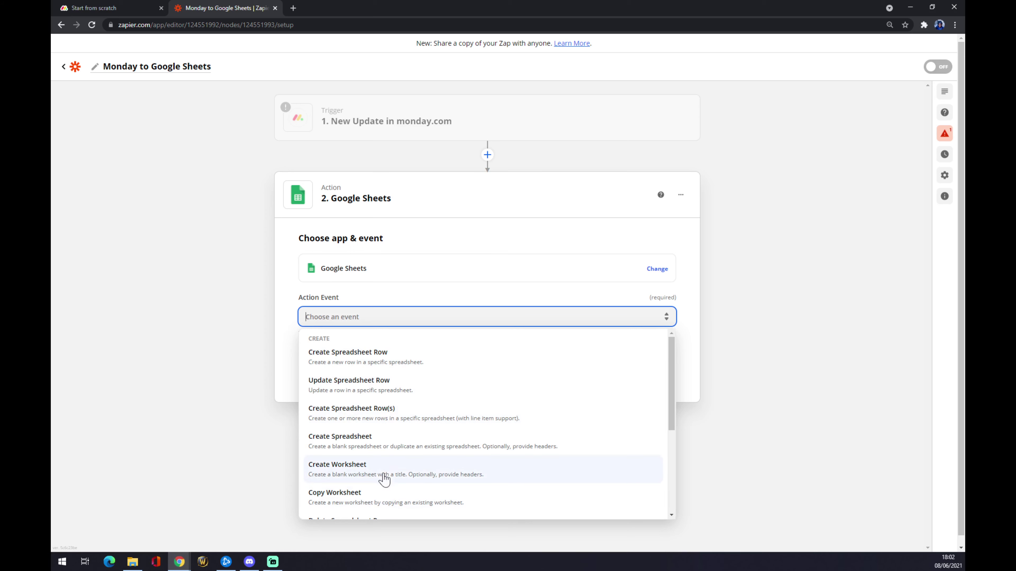
scroll(381, 440, down, 5)
scroll(383, 420, up, 5)
scroll(383, 422, down, 5)
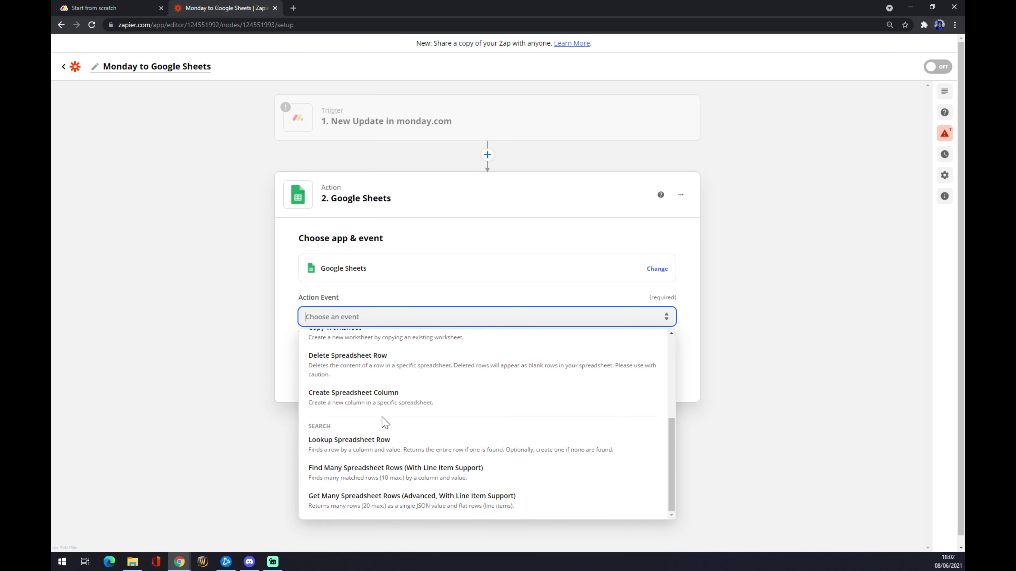
scroll(385, 422, up, 5)
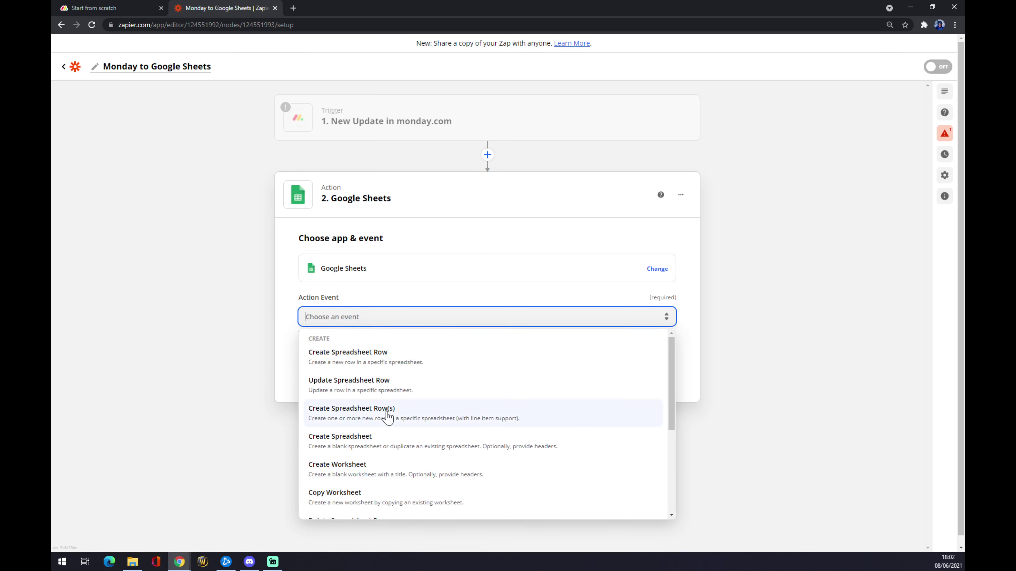
scroll(386, 420, down, 5)
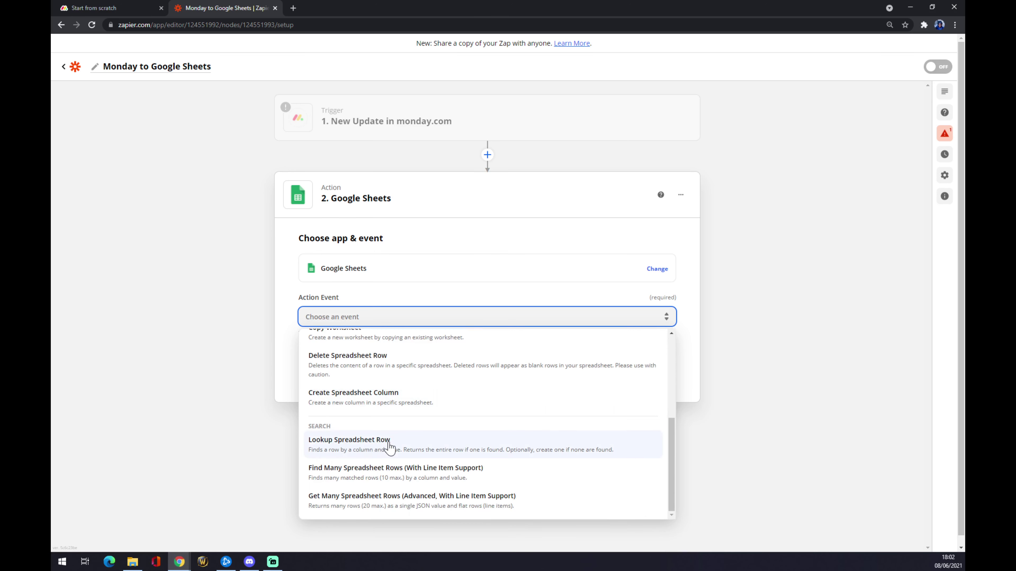
scroll(384, 440, up, 5)
click(344, 365)
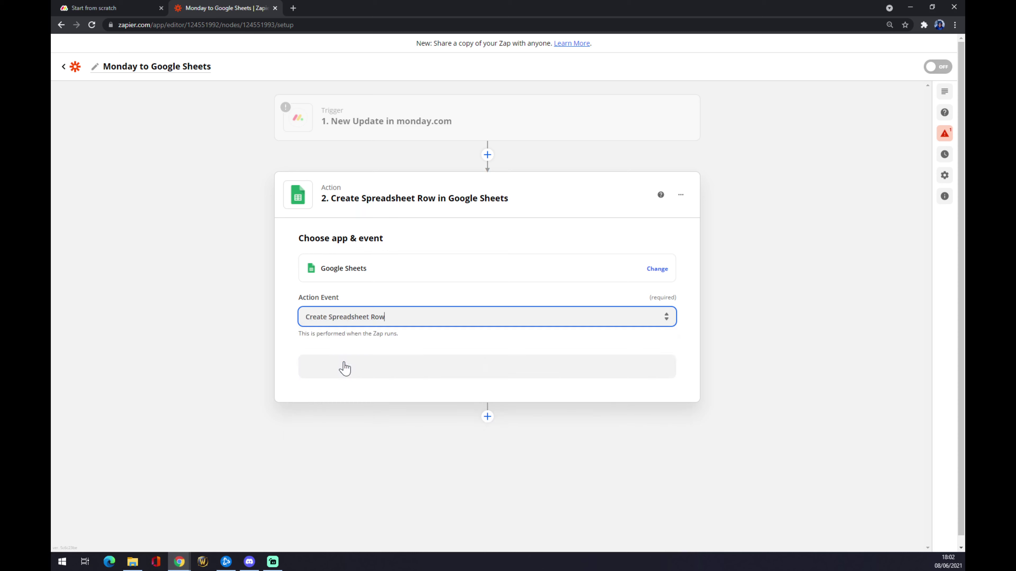
click(353, 365)
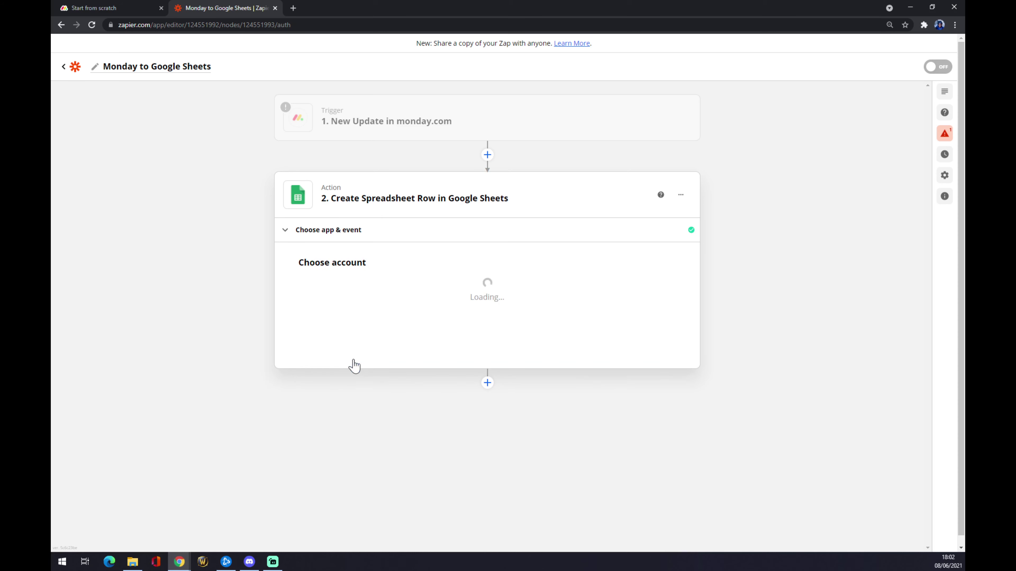